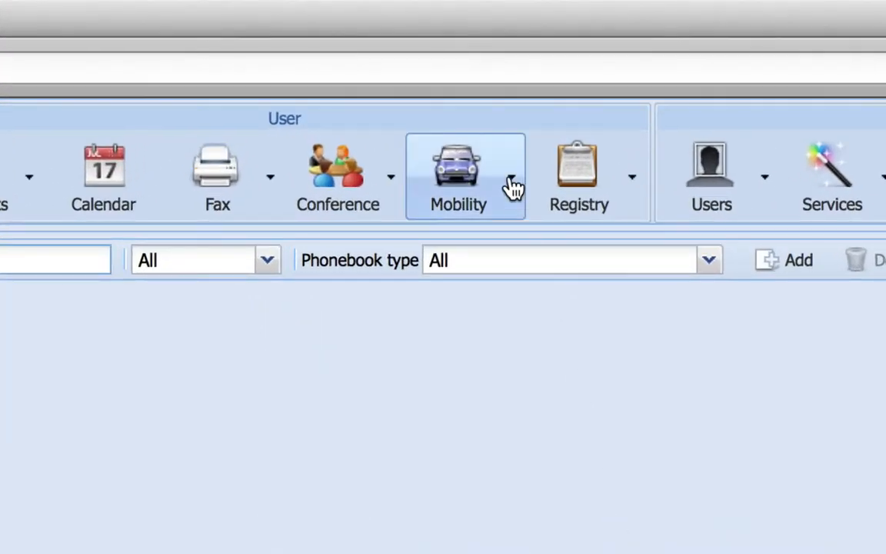
Open the Mobility configuration for editing the call-flow diagram
click(391, 74)
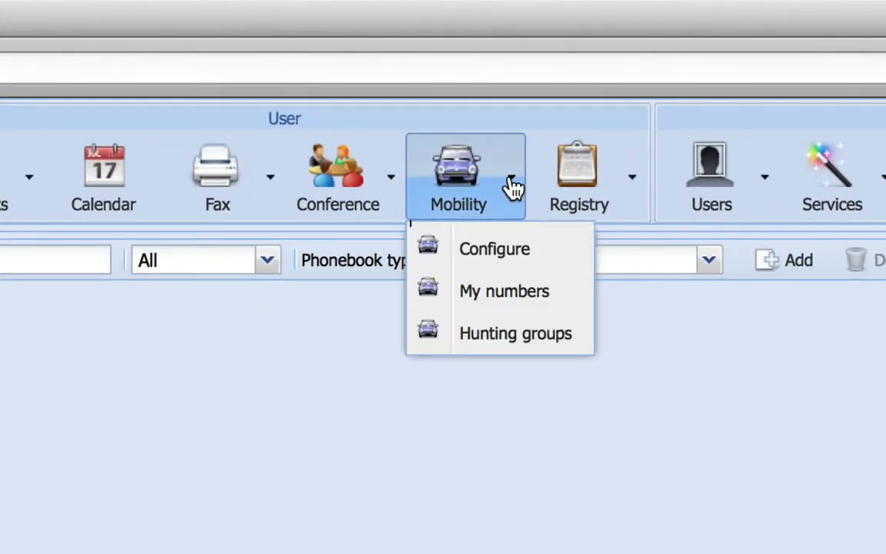
click(511, 250)
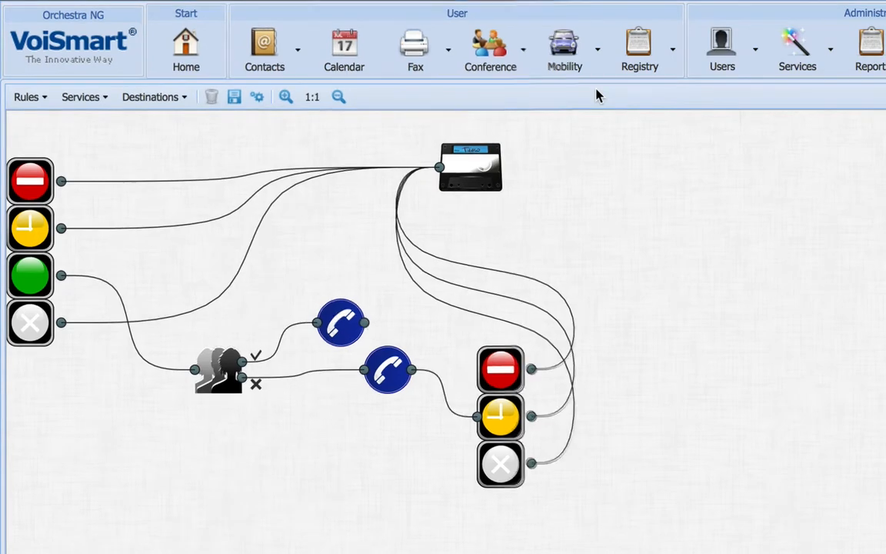
Delete the voicemail, the second status block, both phone nodes and the caller-group rule, keeping only the initial status block
click(469, 166)
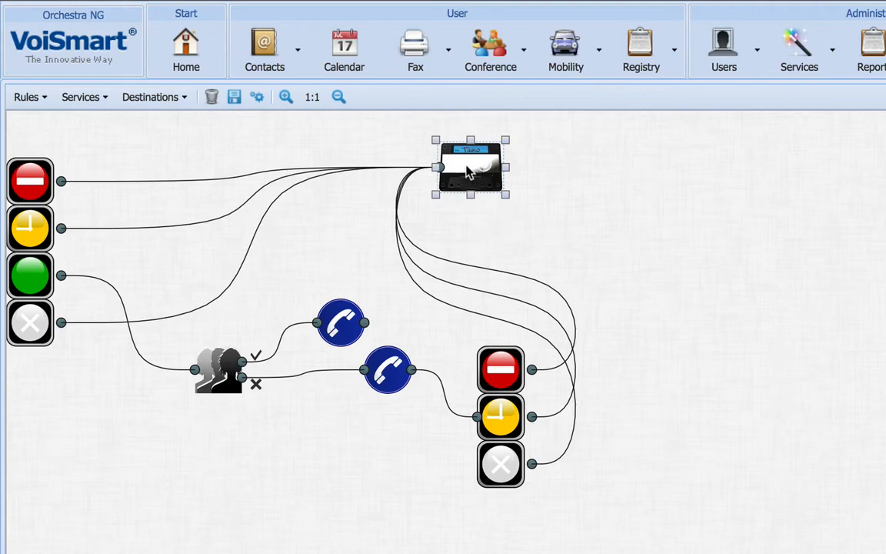
click(214, 96)
click(493, 415)
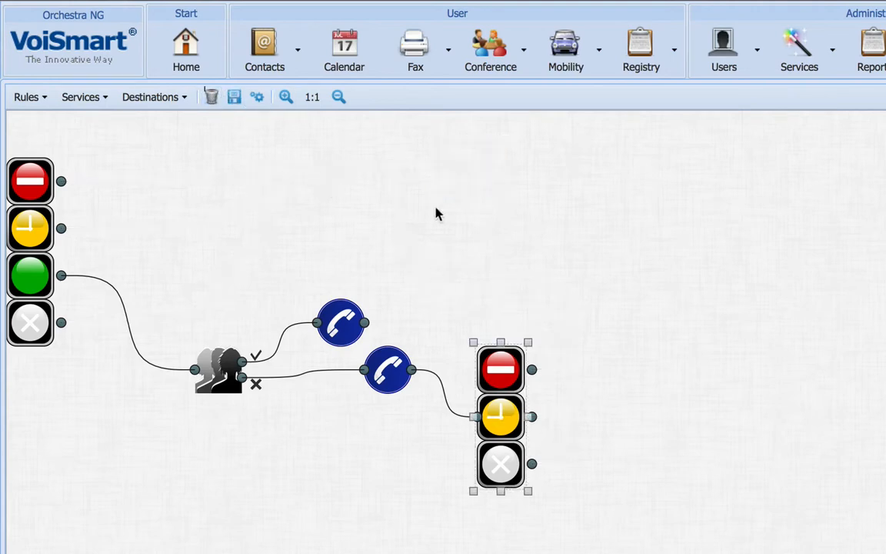
click(212, 97)
click(348, 344)
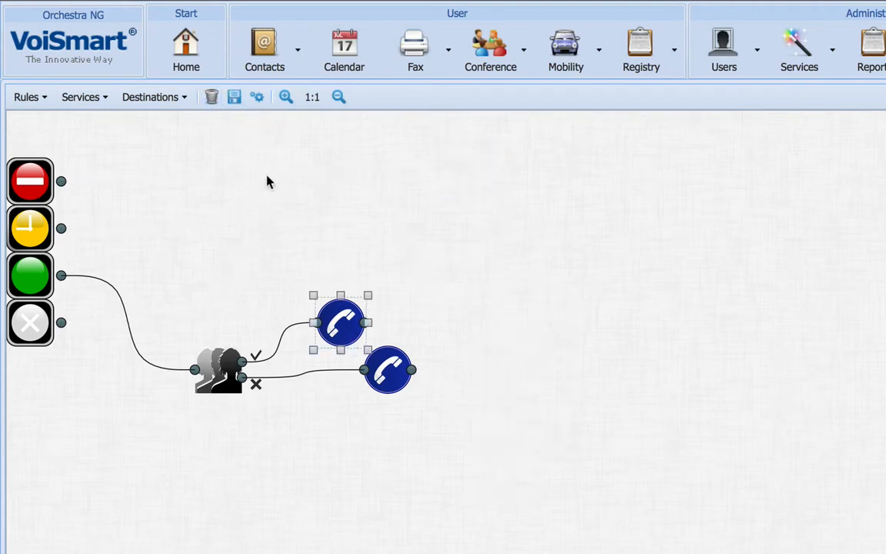
click(213, 97)
click(384, 363)
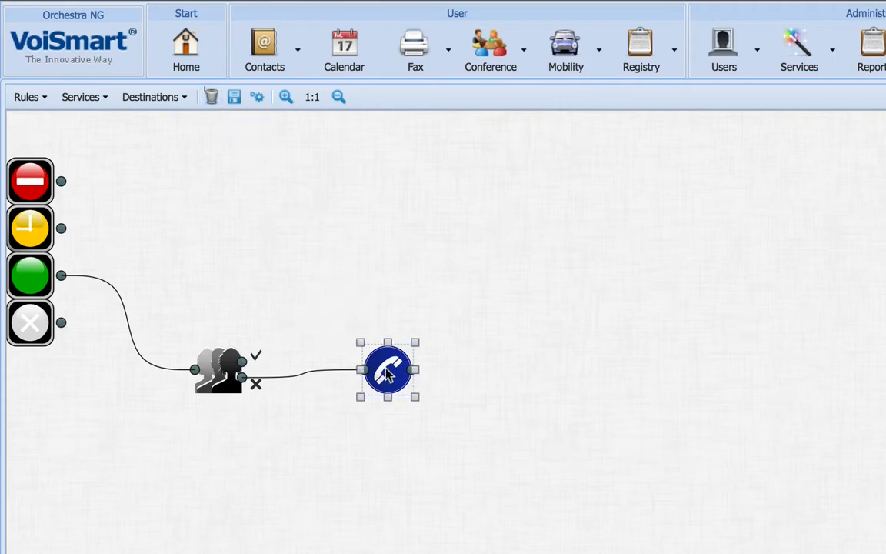
click(212, 97)
click(219, 372)
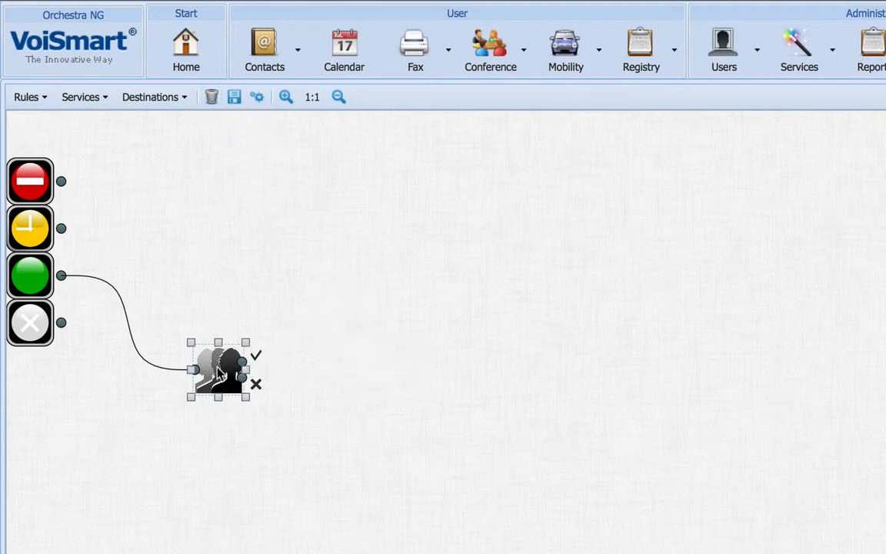
click(211, 97)
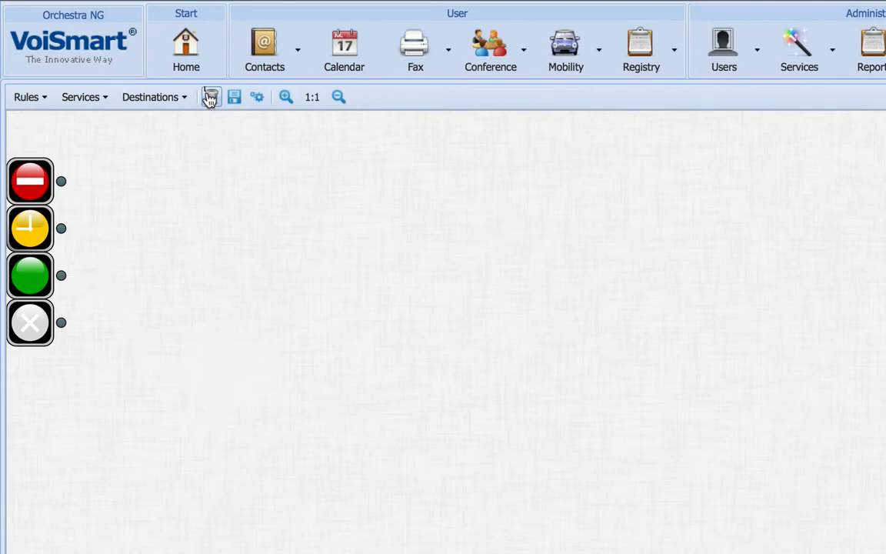
Add a "Dial a user" destination and place it beside the yellow clock status
click(154, 100)
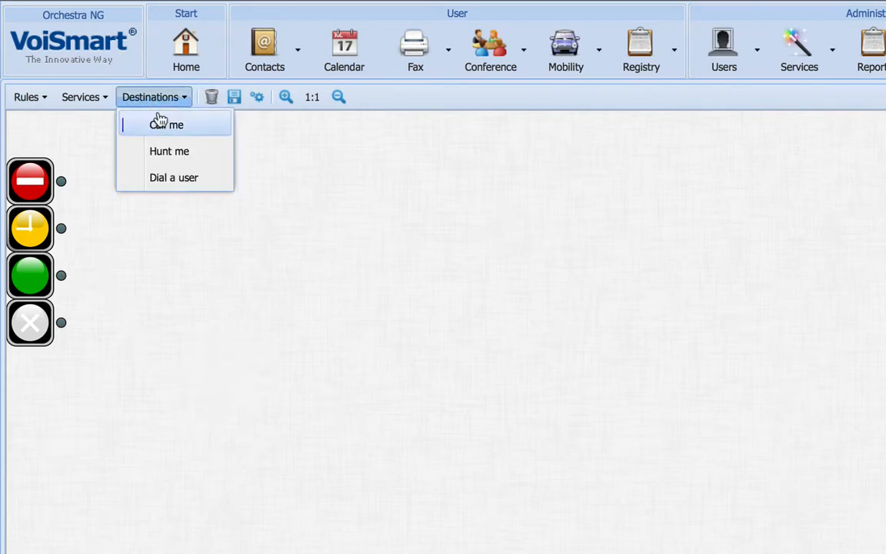
click(170, 176)
drag(44, 144, 189, 228)
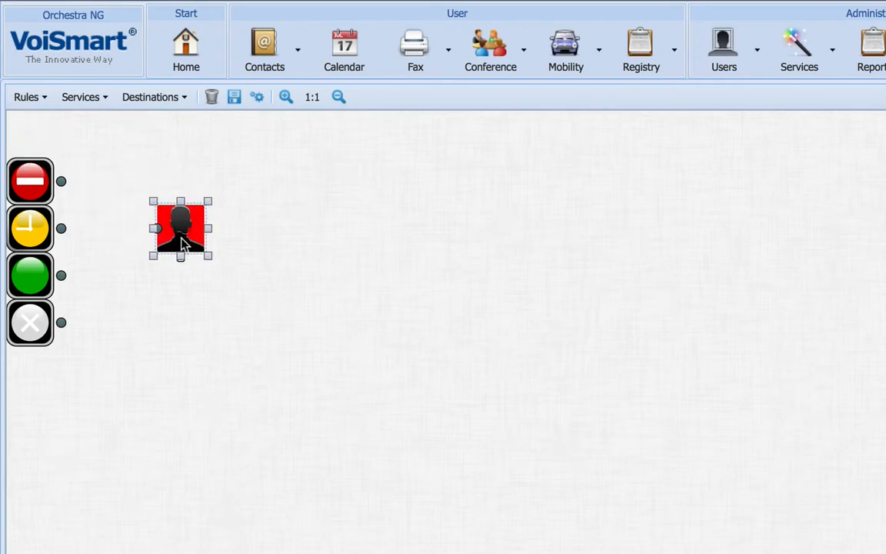
Assign the user softphone to the "Dial a user" destination and connect the yellow clock status to it
double_click(183, 244)
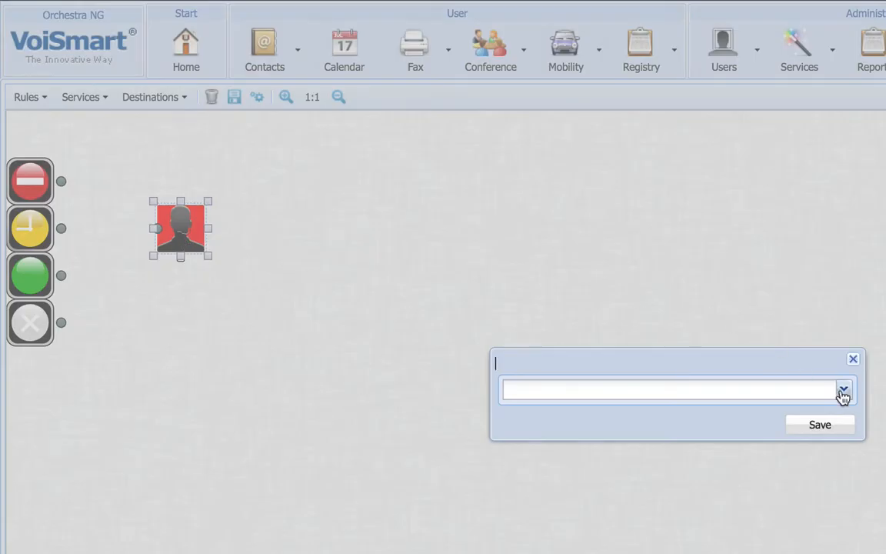
click(842, 392)
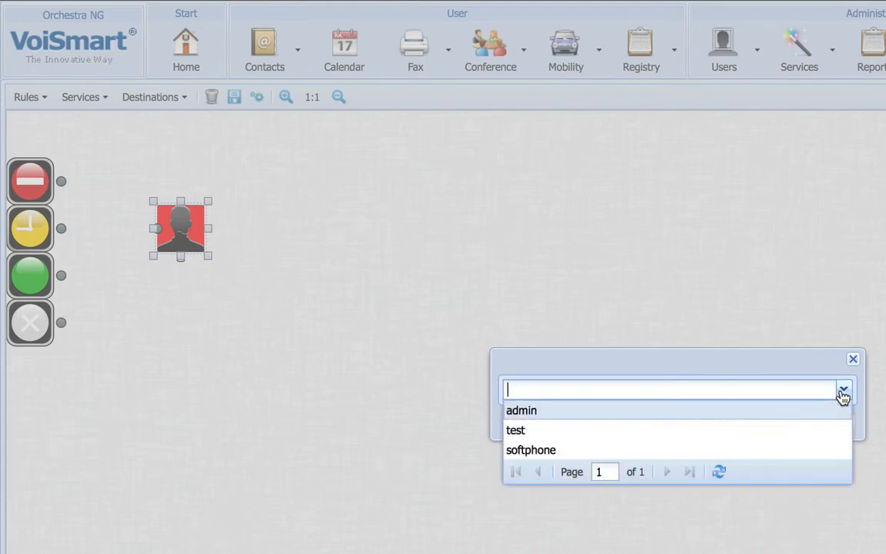
click(752, 449)
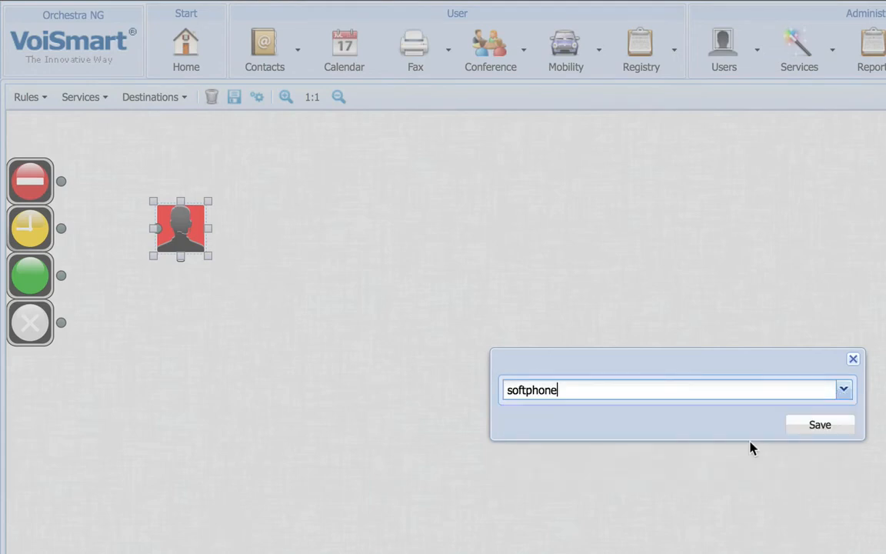
click(820, 426)
click(310, 291)
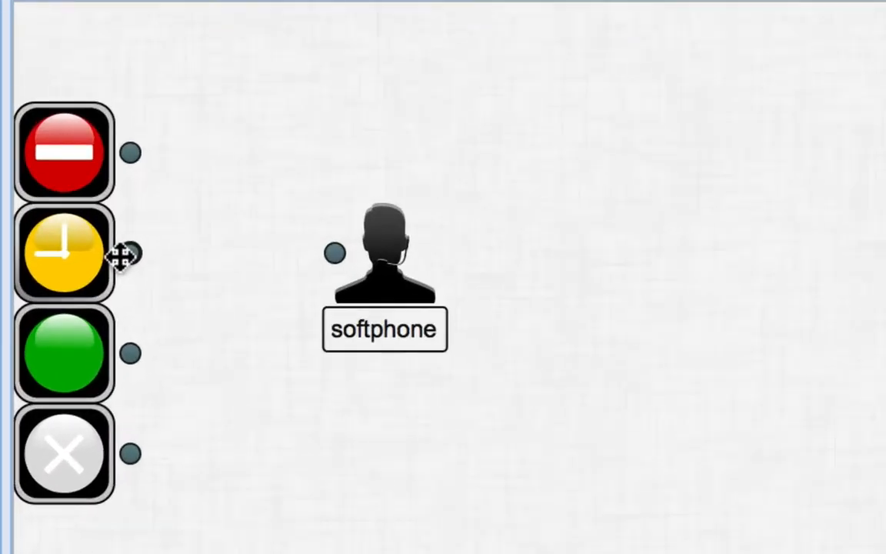
drag(123, 254, 316, 249)
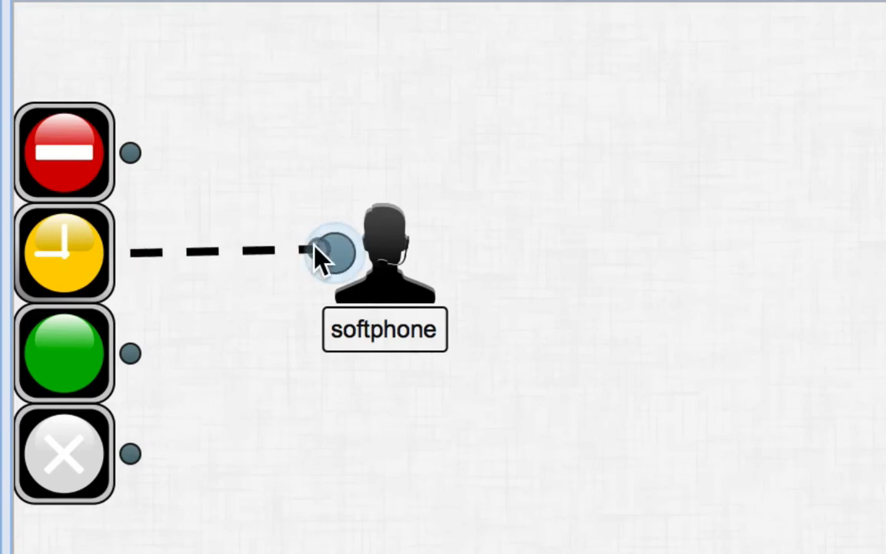
drag(320, 256, 320, 254)
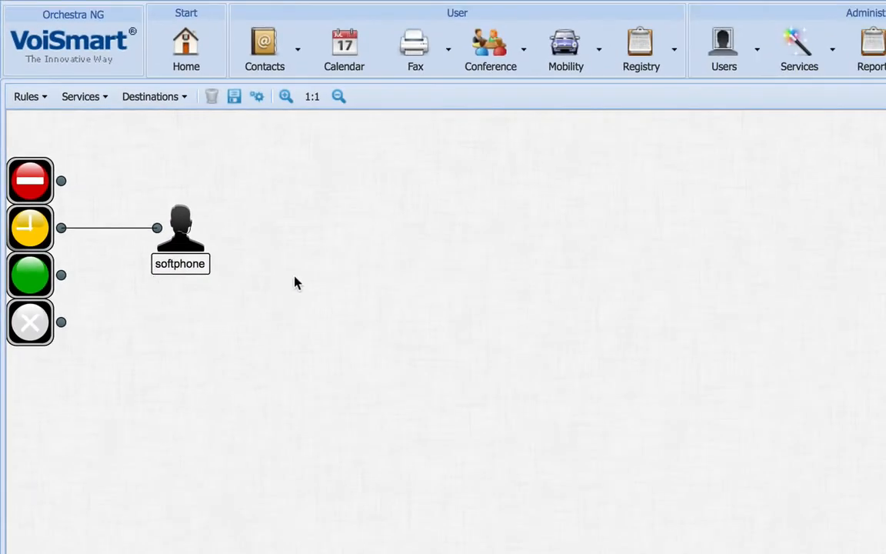
Add a "Call me" destination below and beyond the softphone node and connect the green status to it
click(146, 105)
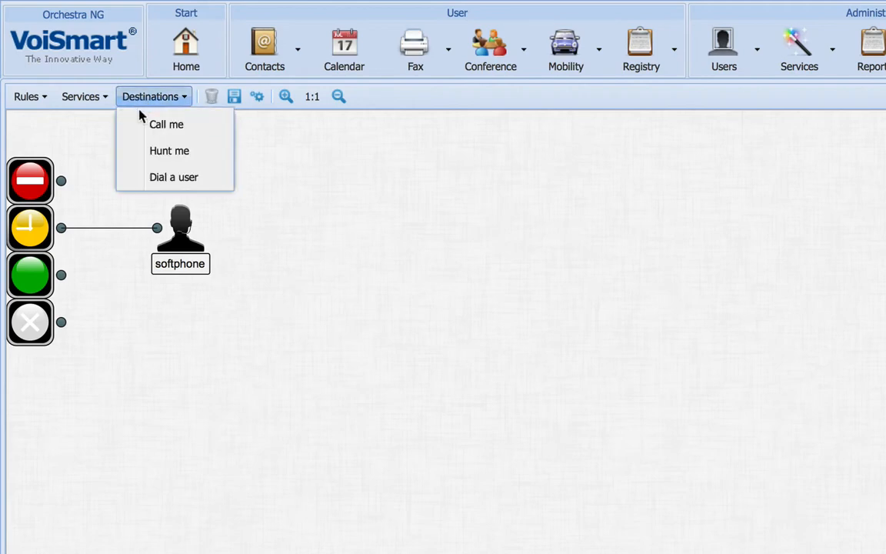
click(141, 127)
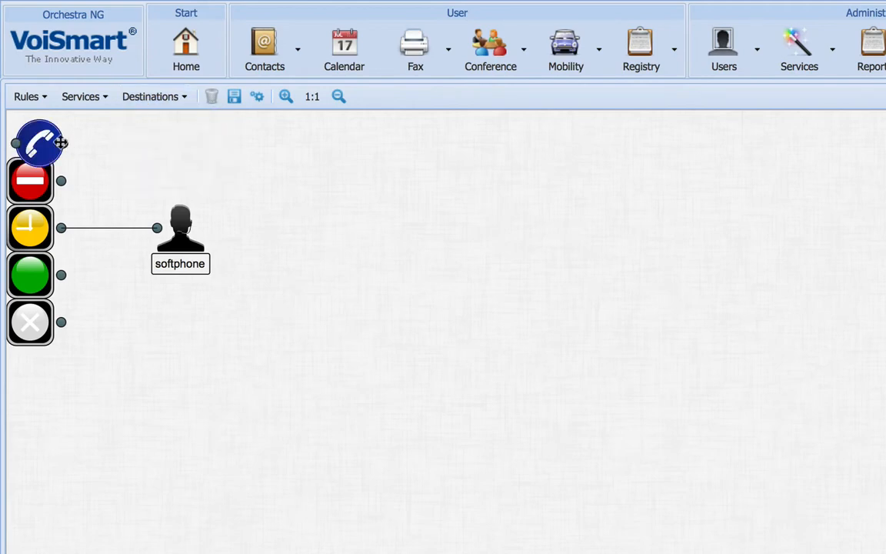
drag(40, 143, 176, 314)
drag(228, 325, 303, 295)
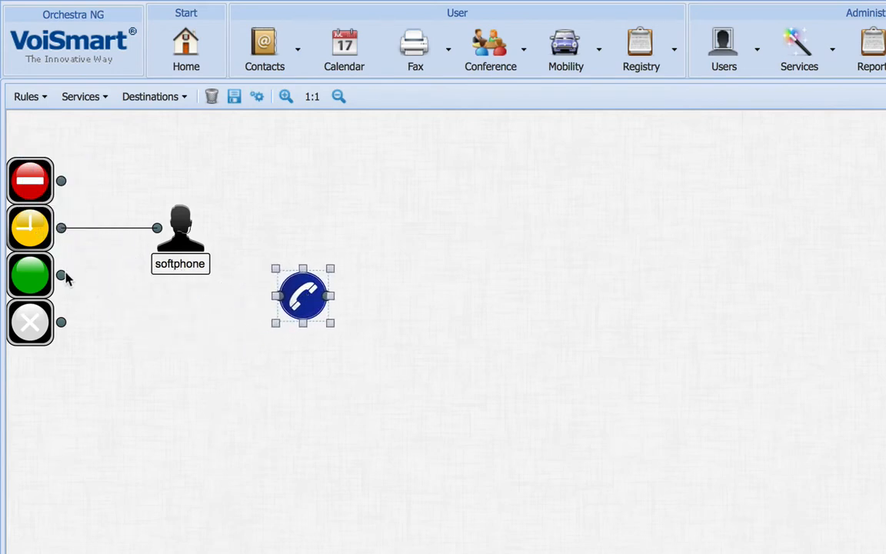
drag(61, 275, 279, 295)
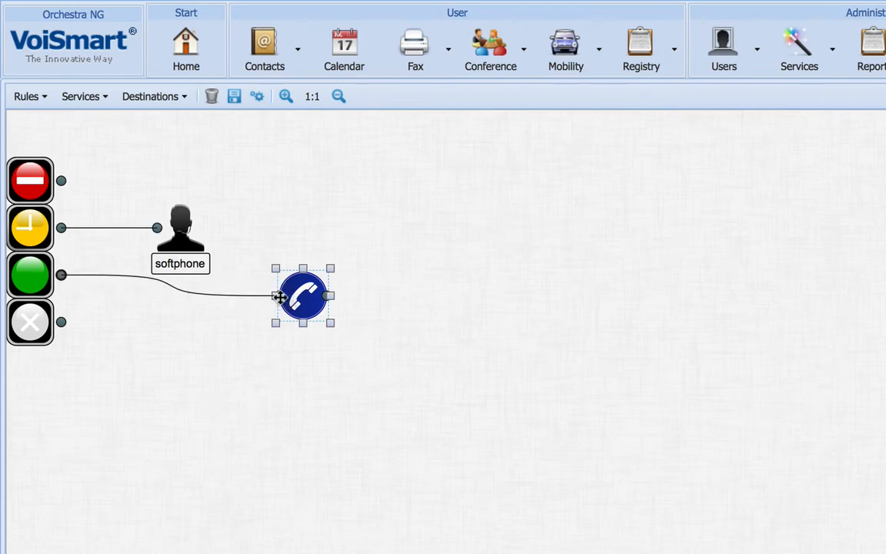
click(387, 322)
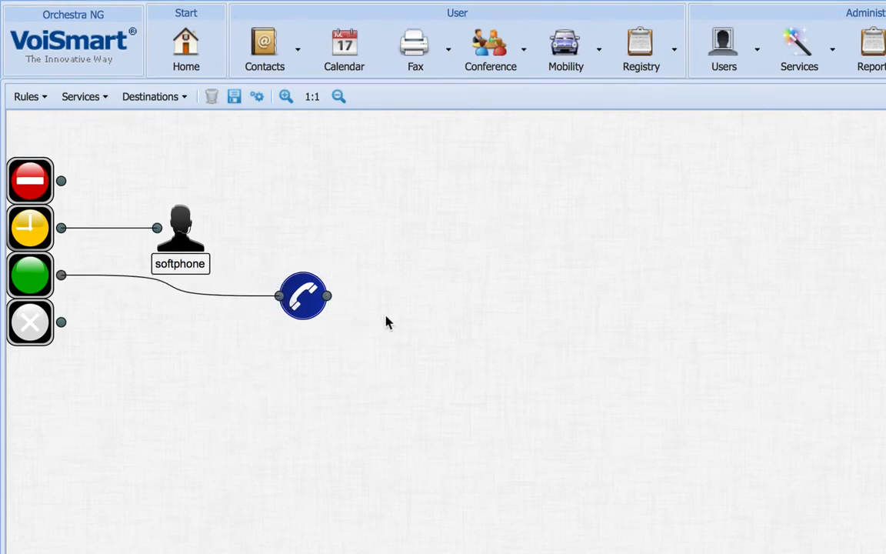
Add a Voicemail service below the softphone node and connect the grey X status to it
click(85, 100)
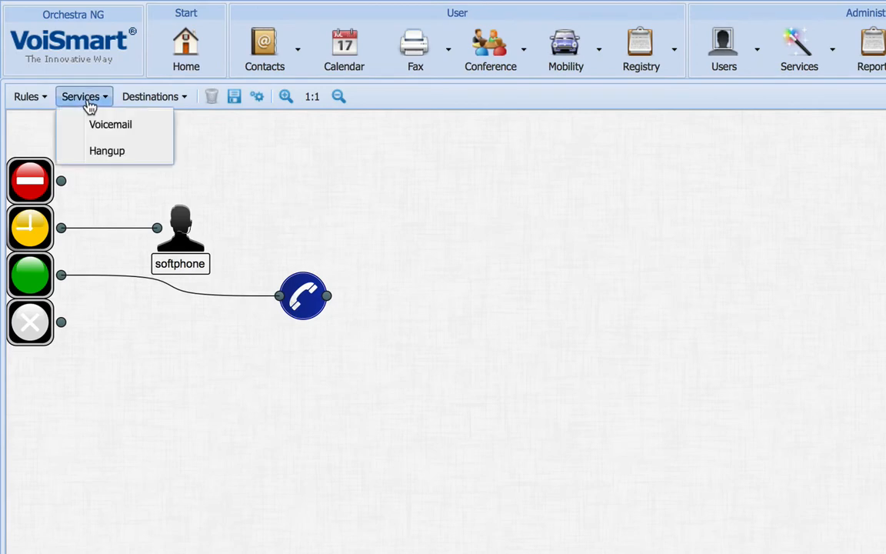
click(107, 127)
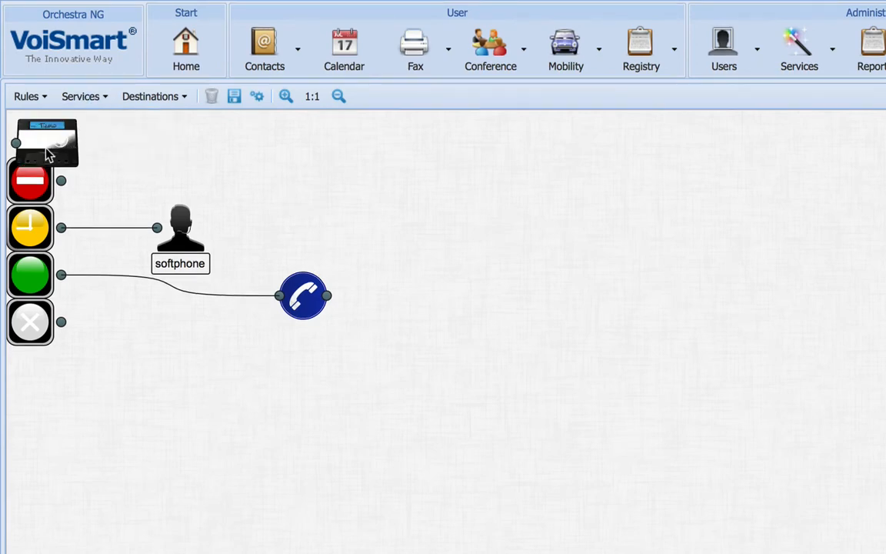
click(51, 150)
drag(146, 286, 199, 362)
drag(61, 321, 163, 353)
click(405, 384)
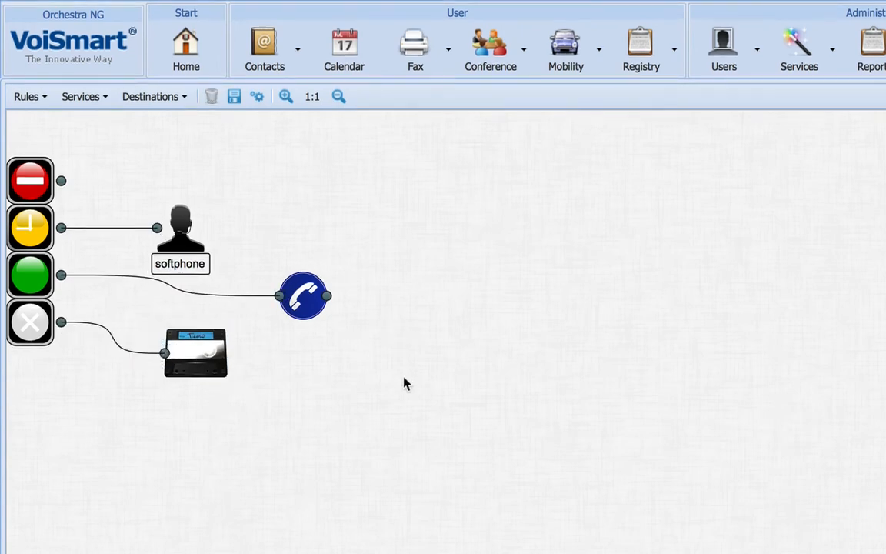
Route the red no-entry status to a new Hangup service placed above the softphone node, and save the call flow
click(80, 96)
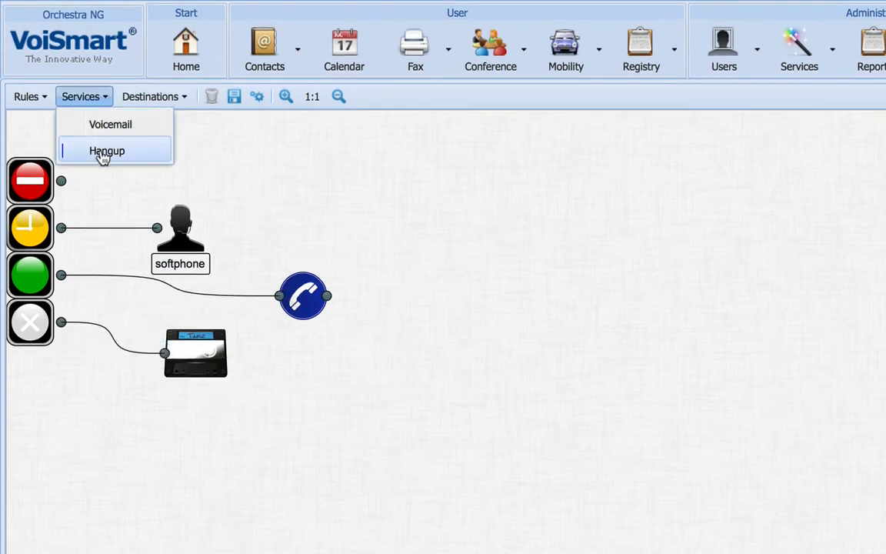
click(102, 150)
drag(48, 150, 143, 154)
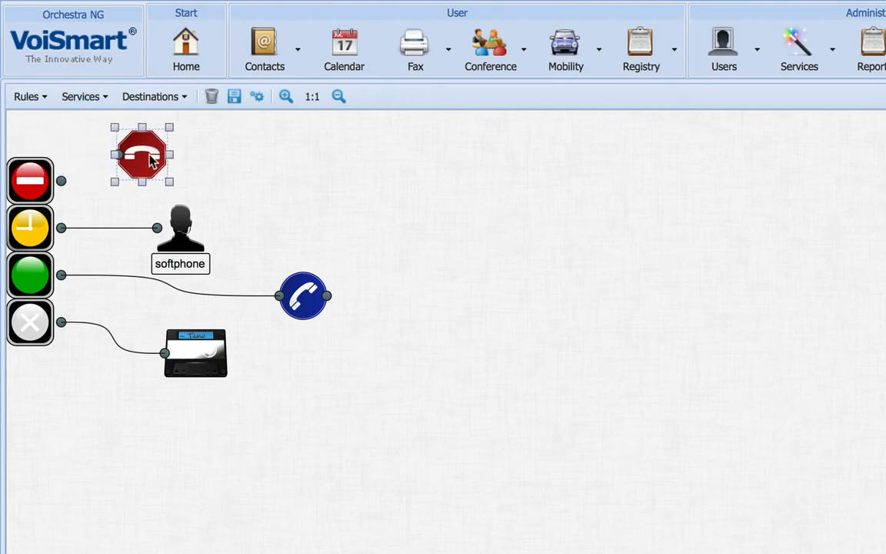
click(302, 180)
drag(60, 179, 117, 155)
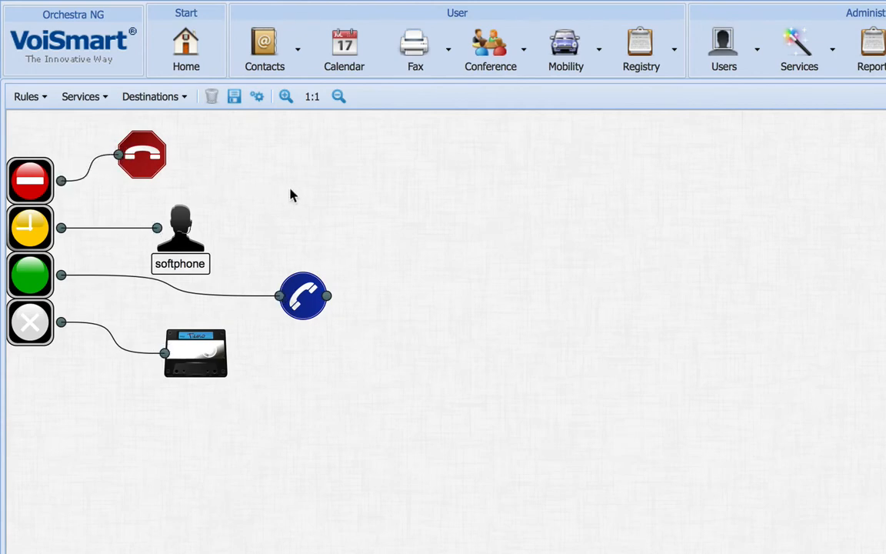
click(234, 97)
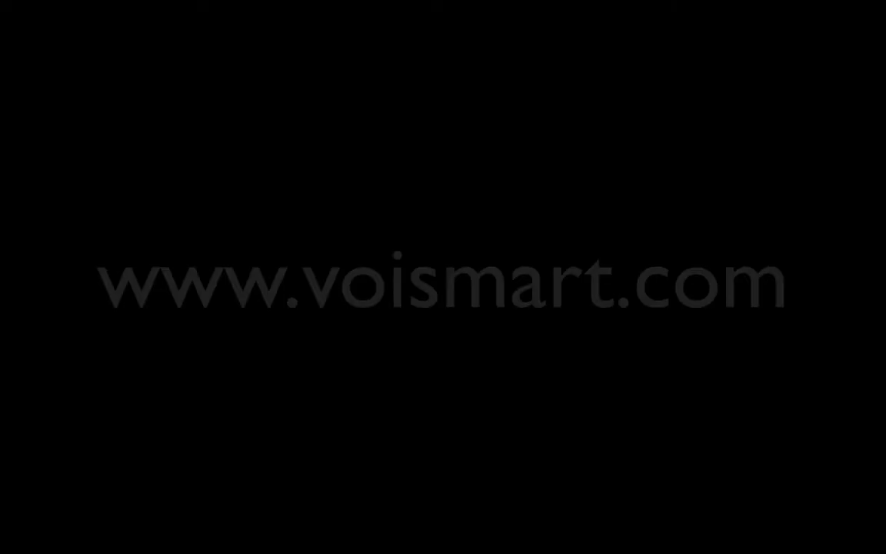